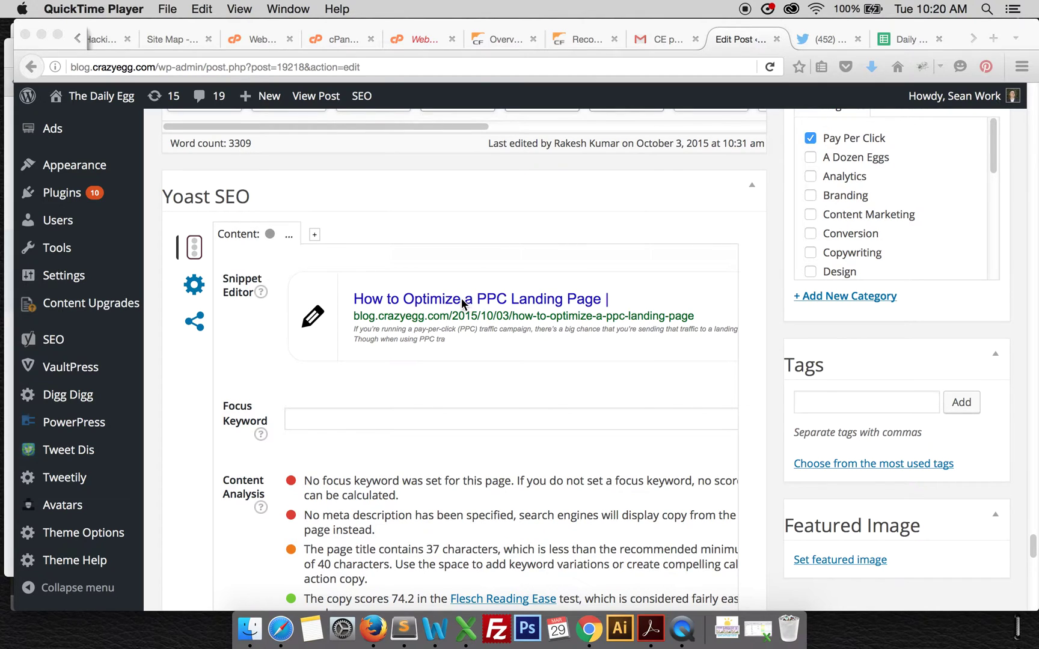
# Step: Select and delete the original post title in the Yoast snippet title field
pyautogui.click(509, 304)
pyautogui.click(511, 299)
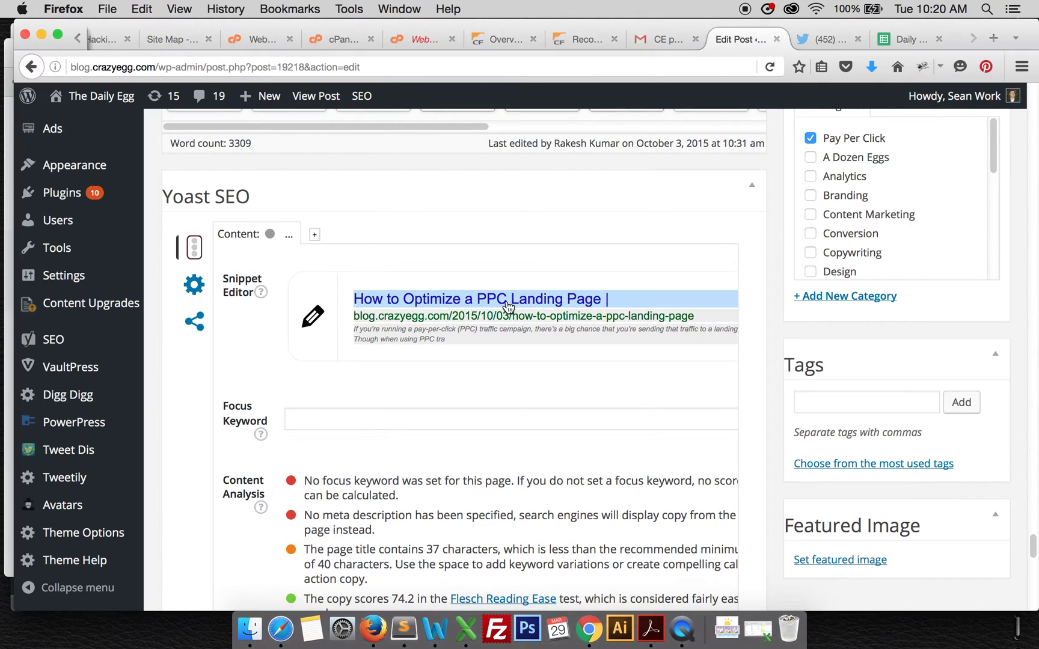
pyautogui.click(604, 300)
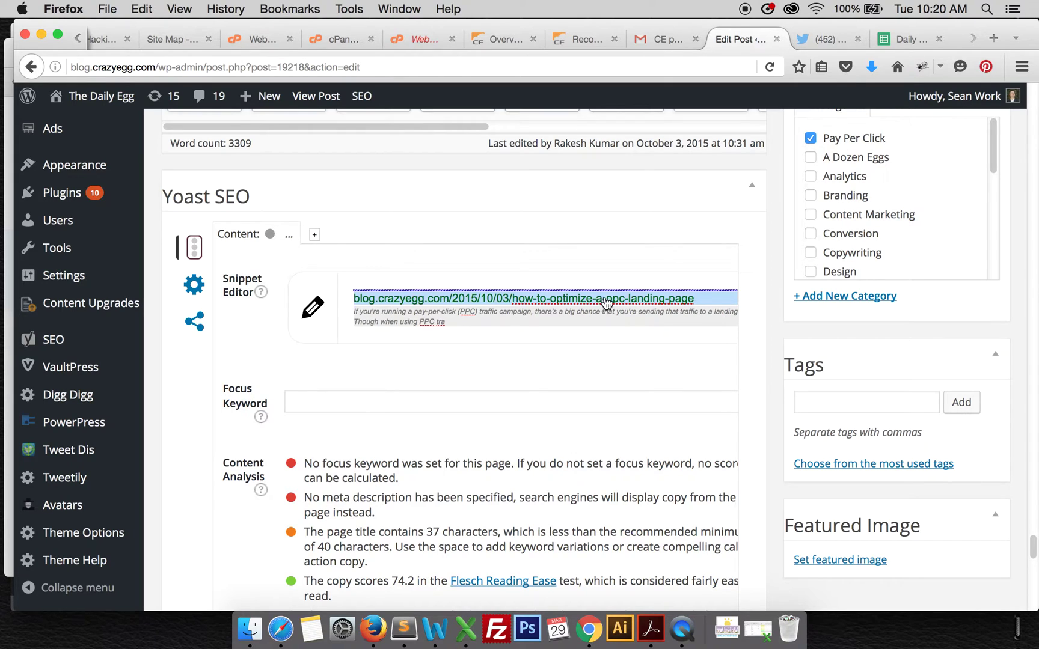
pyautogui.click(604, 300)
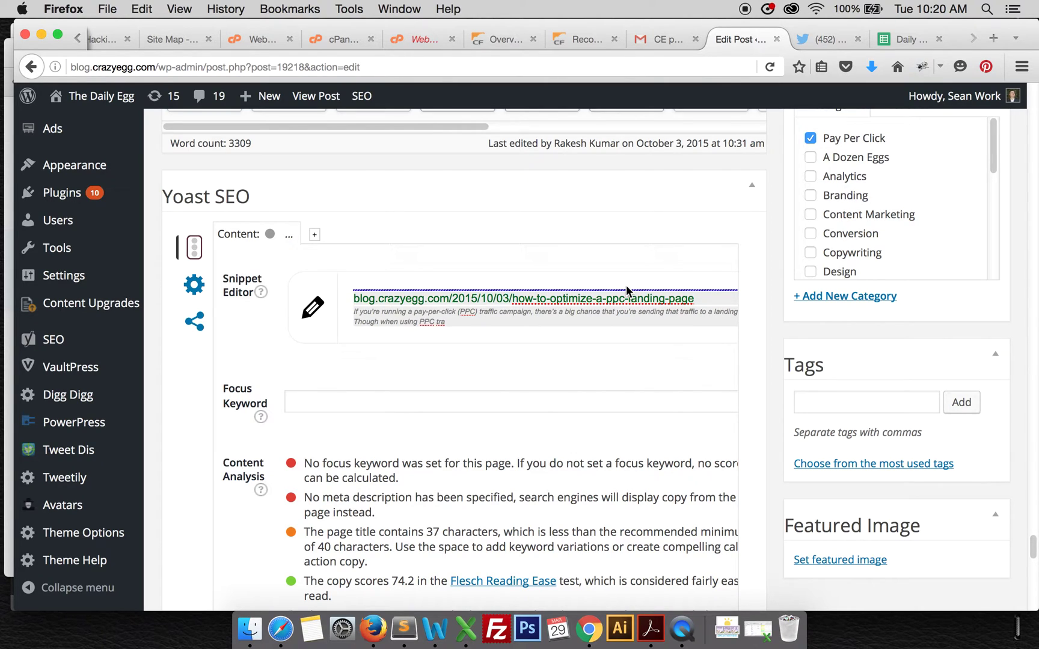
# Step: Replace the draft 'How to' snippet title with 'PPC Landing Pages', then begin the meta description
pyautogui.click(626, 285)
pyautogui.write('How to')
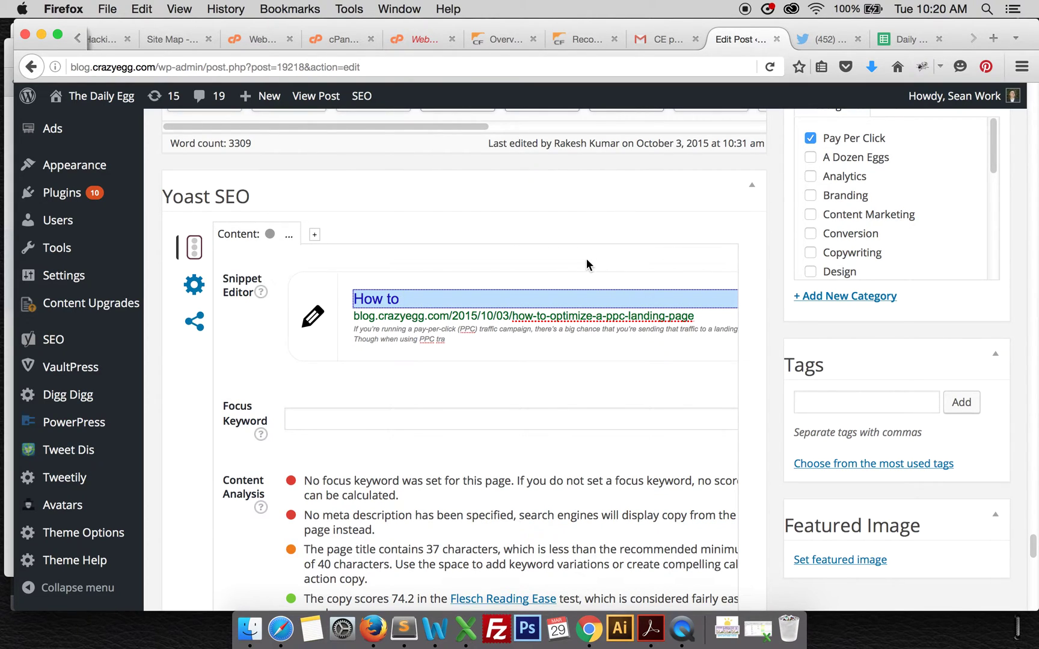
pyautogui.click(301, 368)
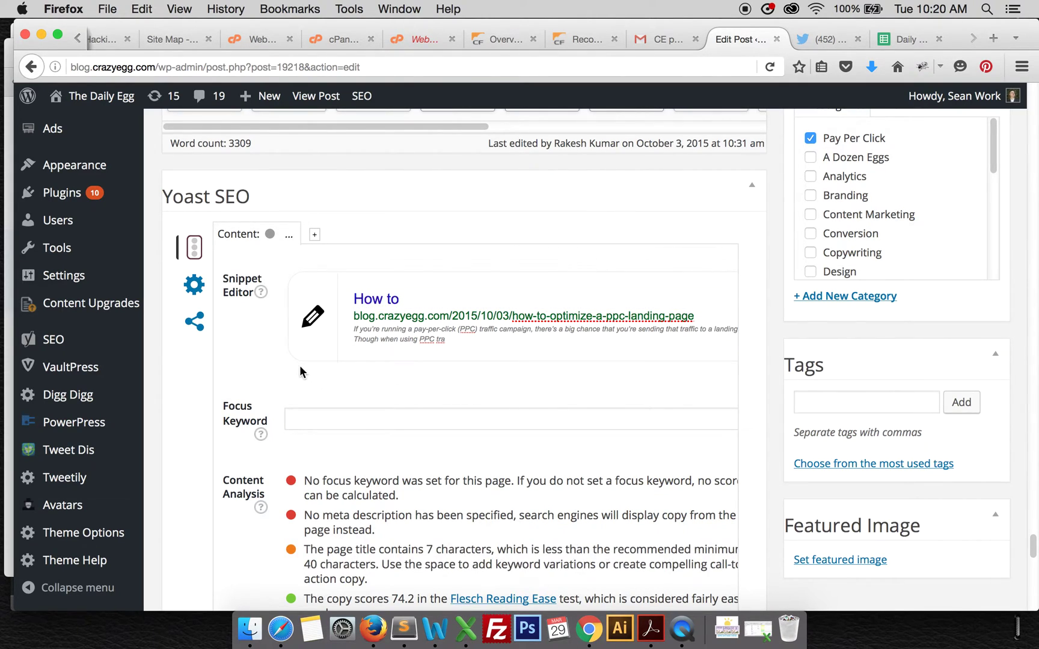
pyautogui.click(428, 299)
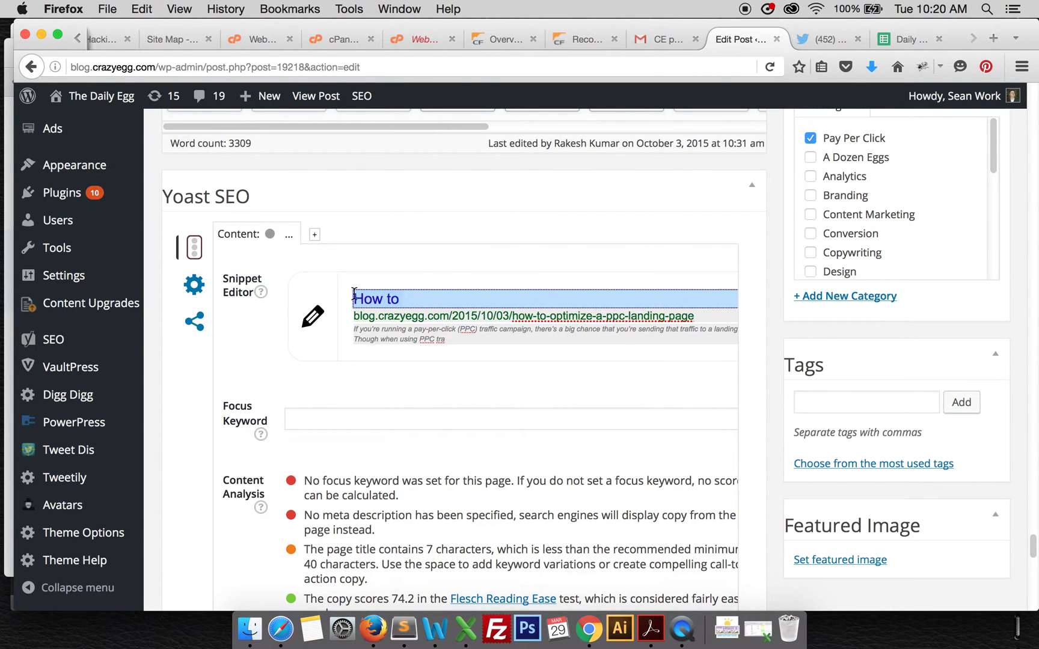
pyautogui.press('super+a')
pyautogui.write('PPC Langin')
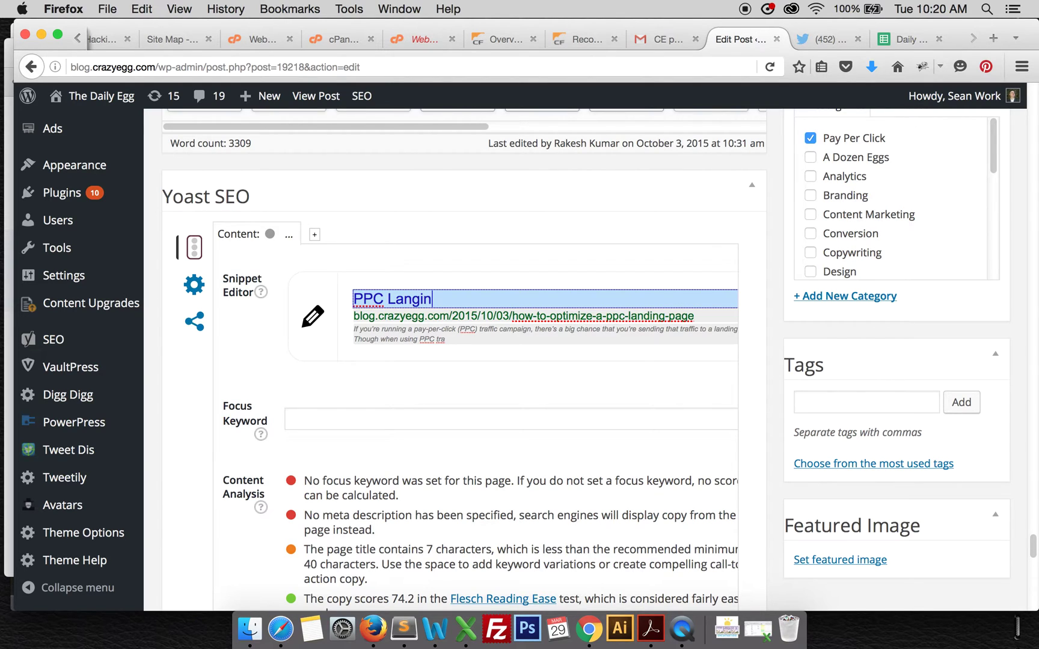
pyautogui.press('BackSpace')
pyautogui.press('BackSpace')
pyautogui.press('BackSpace')
pyautogui.write('ding Pages')
pyautogui.click(249, 338)
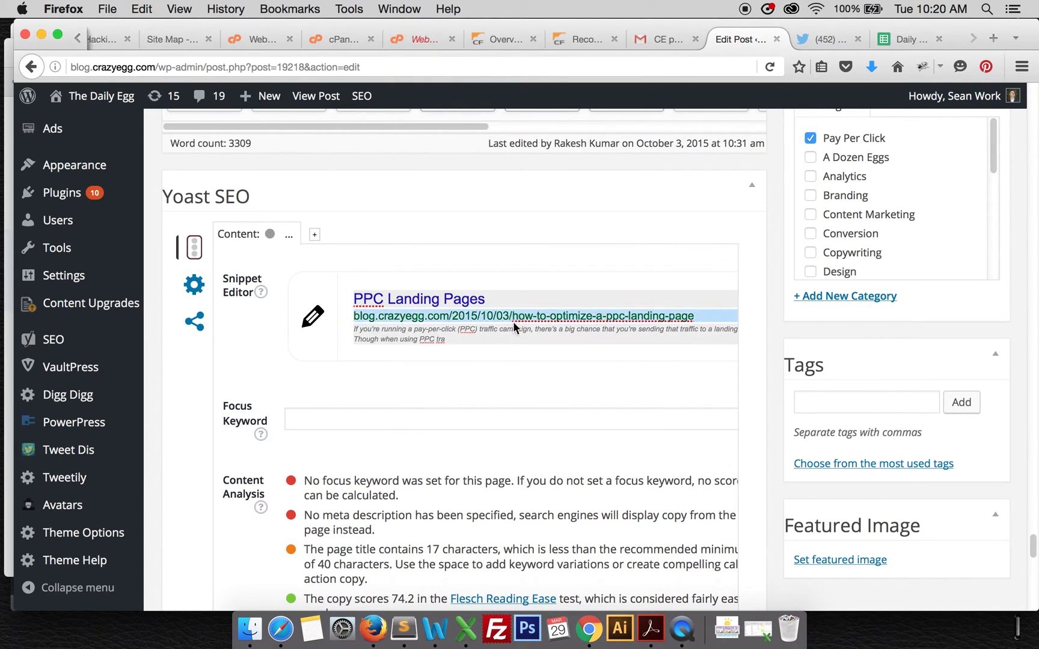
pyautogui.click(456, 334)
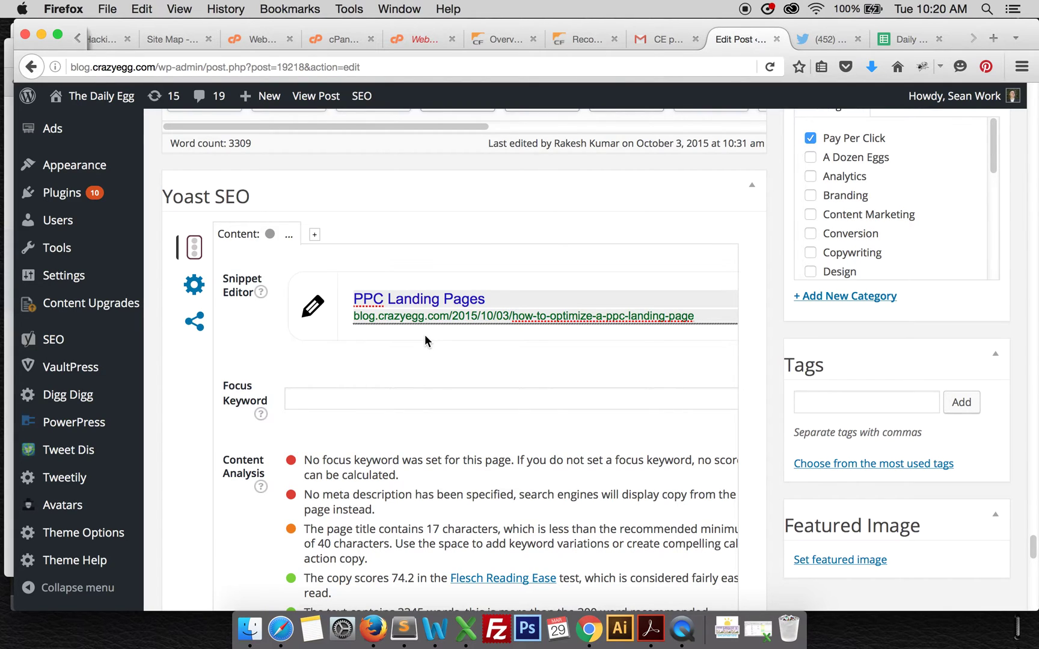
# Step: Enter 'This is where you put the meta description' as the snippet's meta description
pyautogui.write('This is where ')
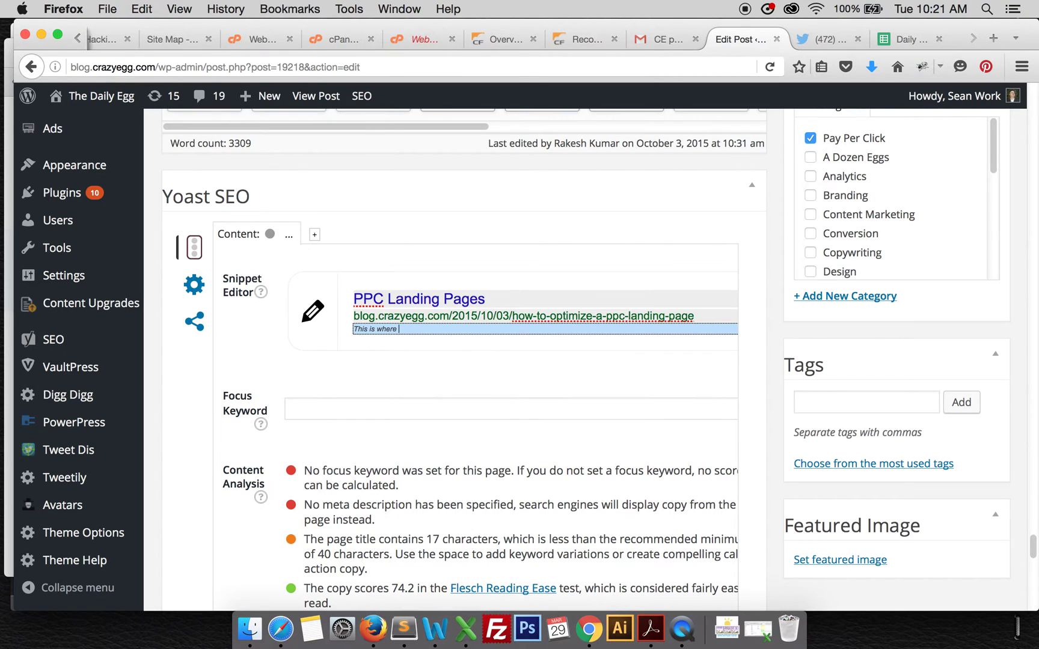
pyautogui.write('you put the meta description')
pyautogui.click(514, 348)
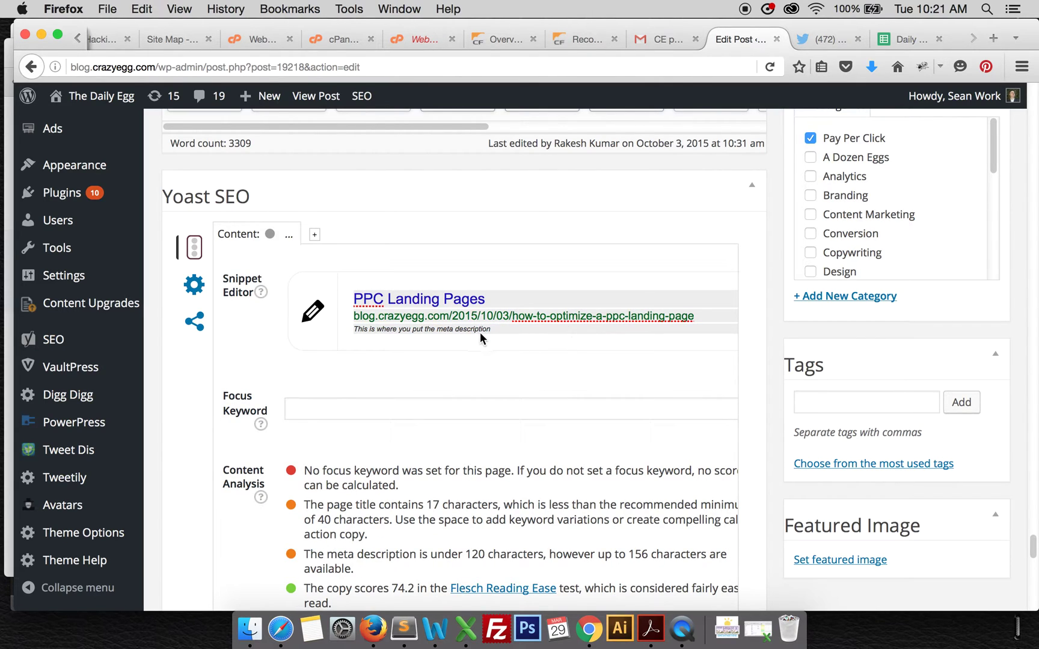
pyautogui.click(490, 330)
pyautogui.click(499, 339)
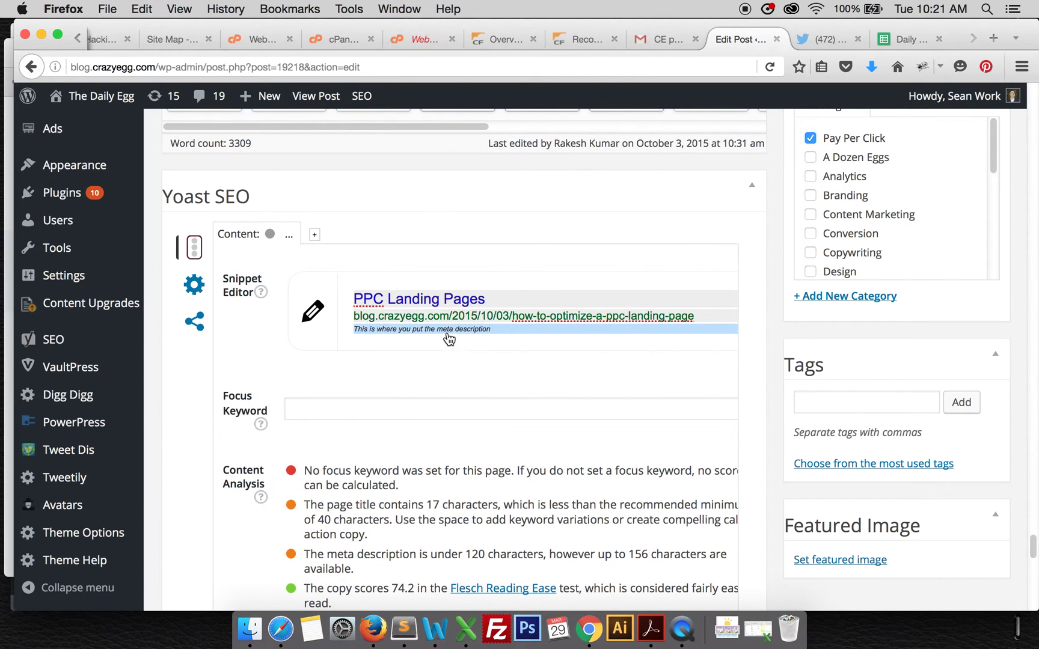
pyautogui.click(500, 330)
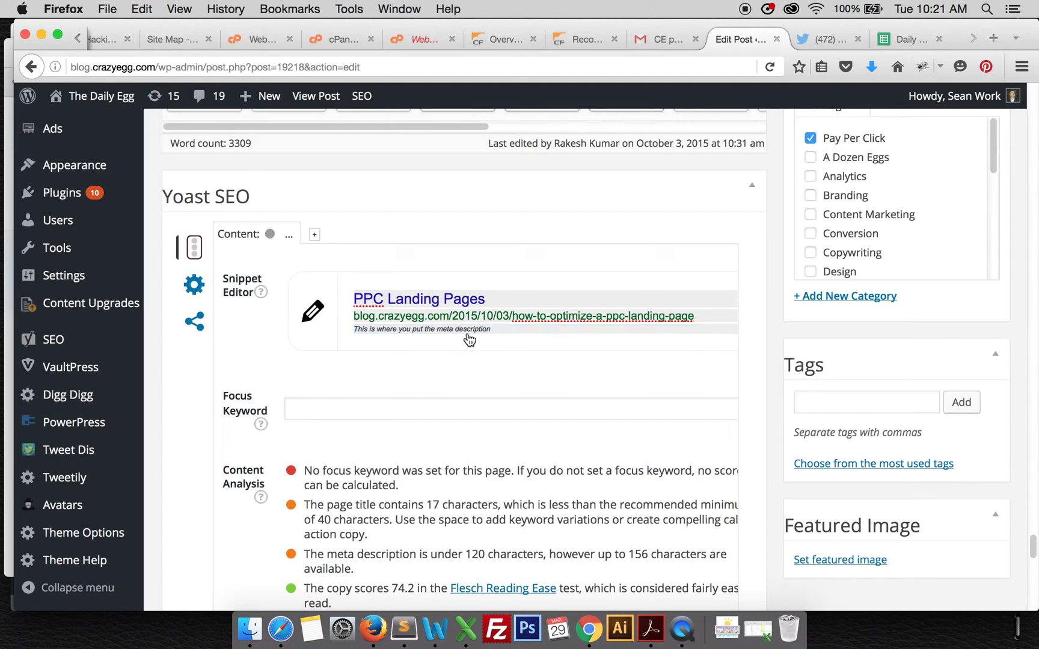
pyautogui.click(468, 337)
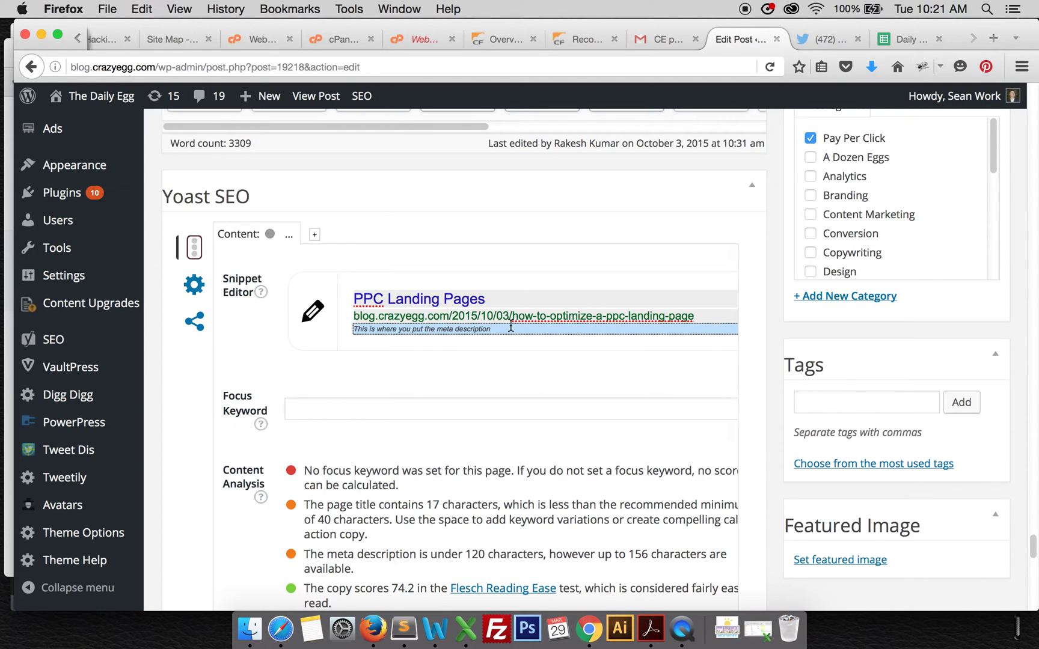
pyautogui.click(515, 218)
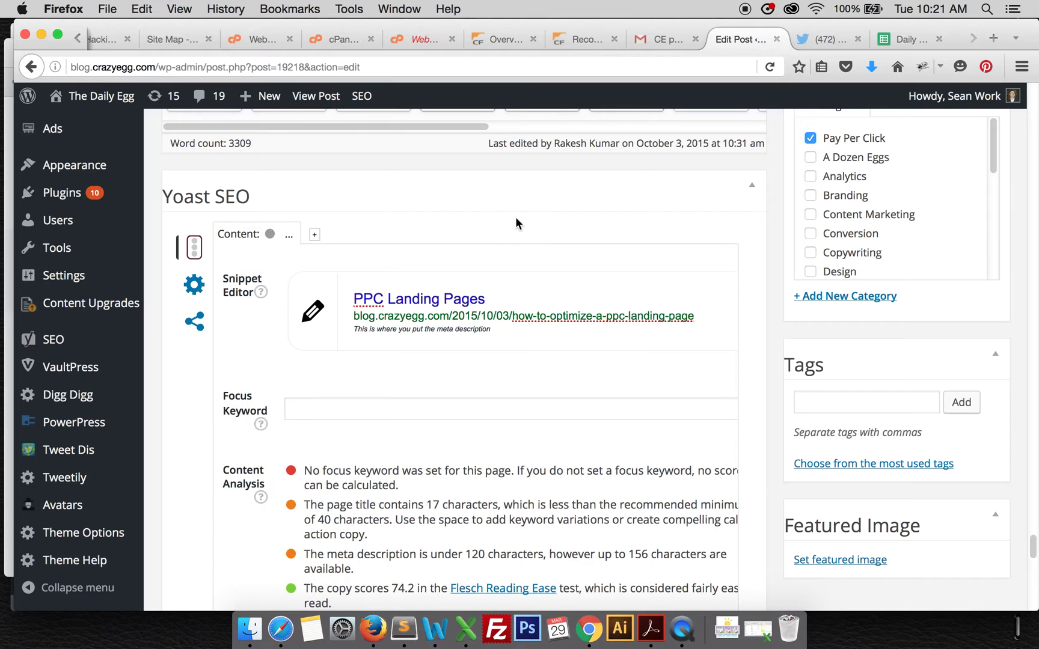
pyautogui.click(496, 336)
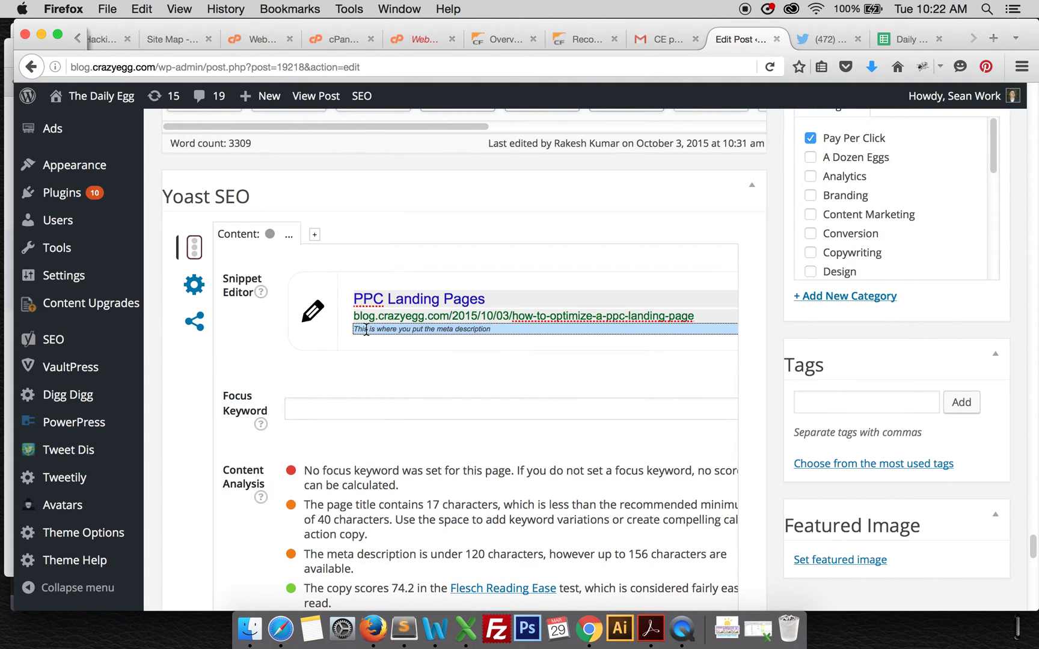
# Step: Paste the copied article excerpt about CRO experts into the meta description and preview it
pyautogui.click(484, 331)
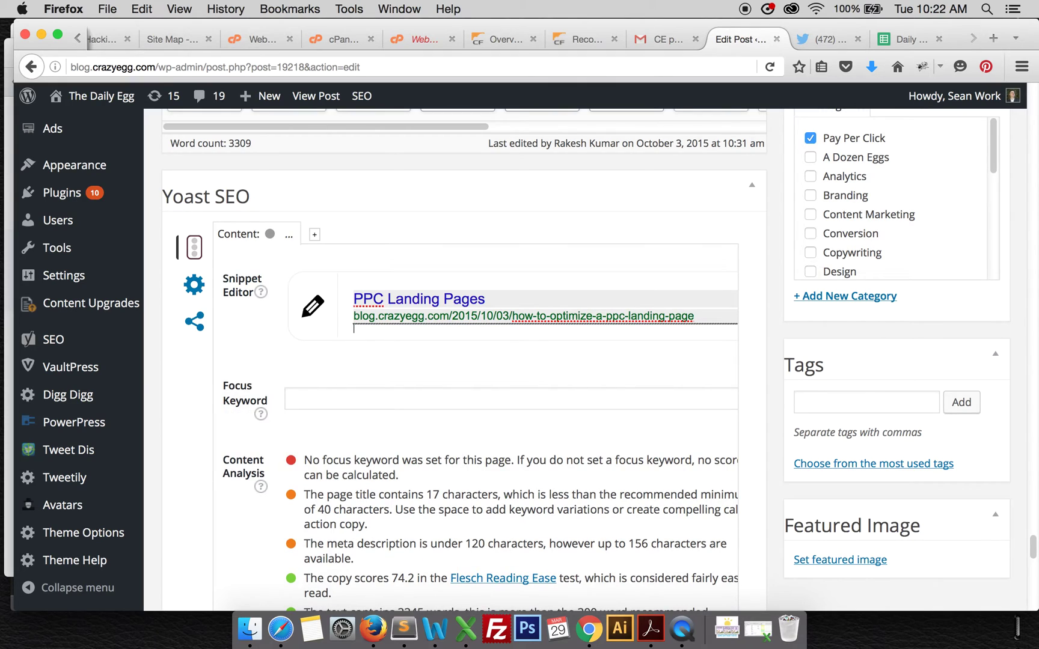
pyautogui.write("Have you ever wondered if you're a CRO expert? There aren't many out there. Content marketers aplenty, coders everywhere, SEOs in abundance, and social media gurus on every corner, but conversion rate optimizers?")
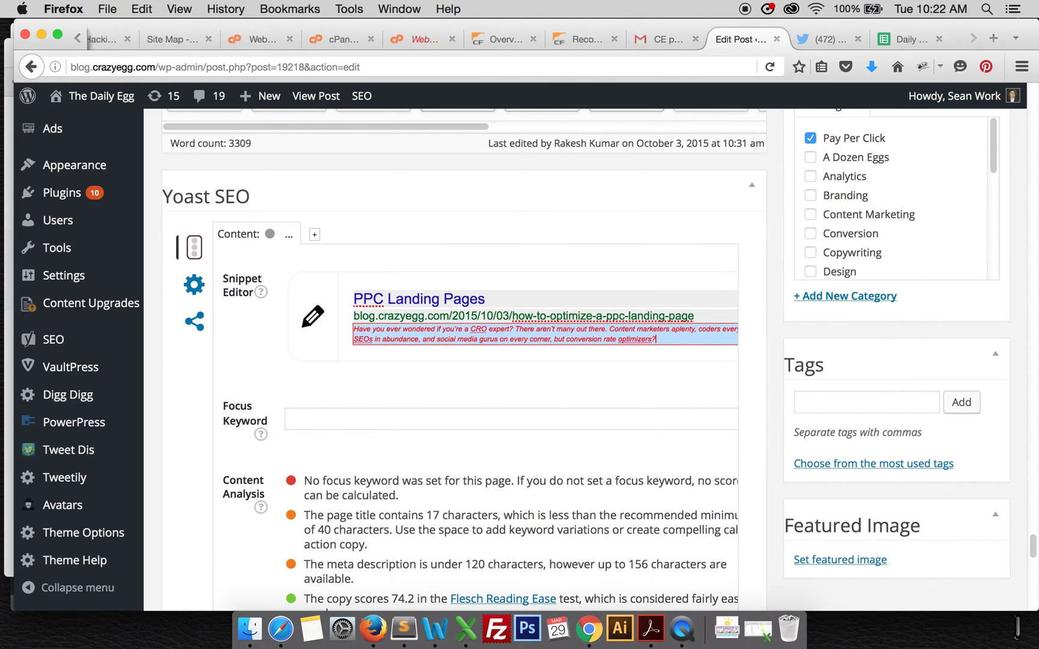
pyautogui.click(367, 369)
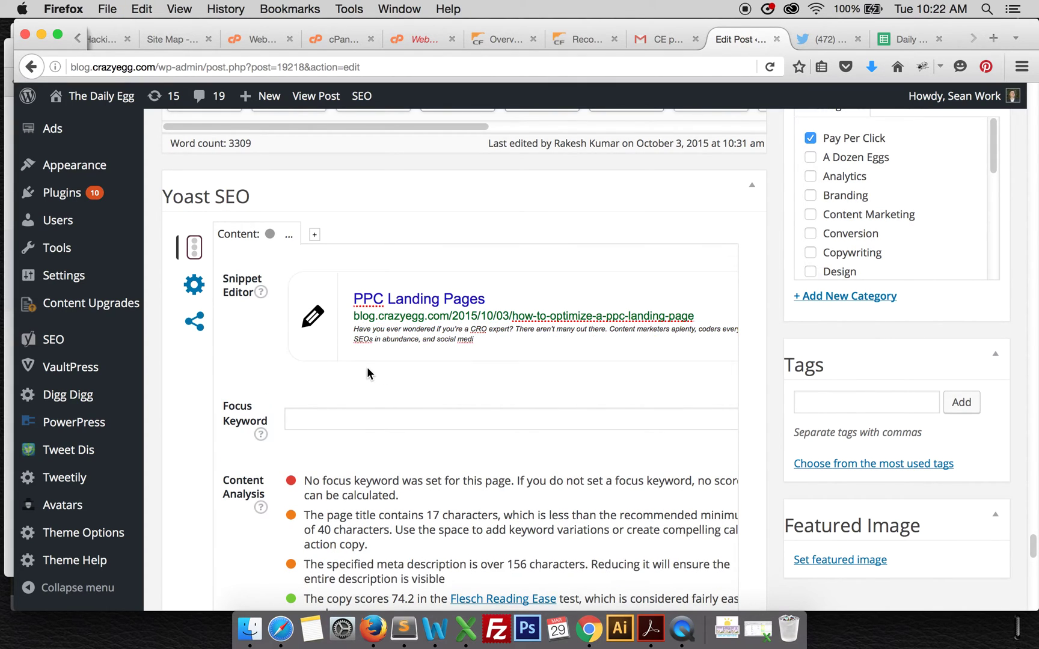
pyautogui.click(476, 340)
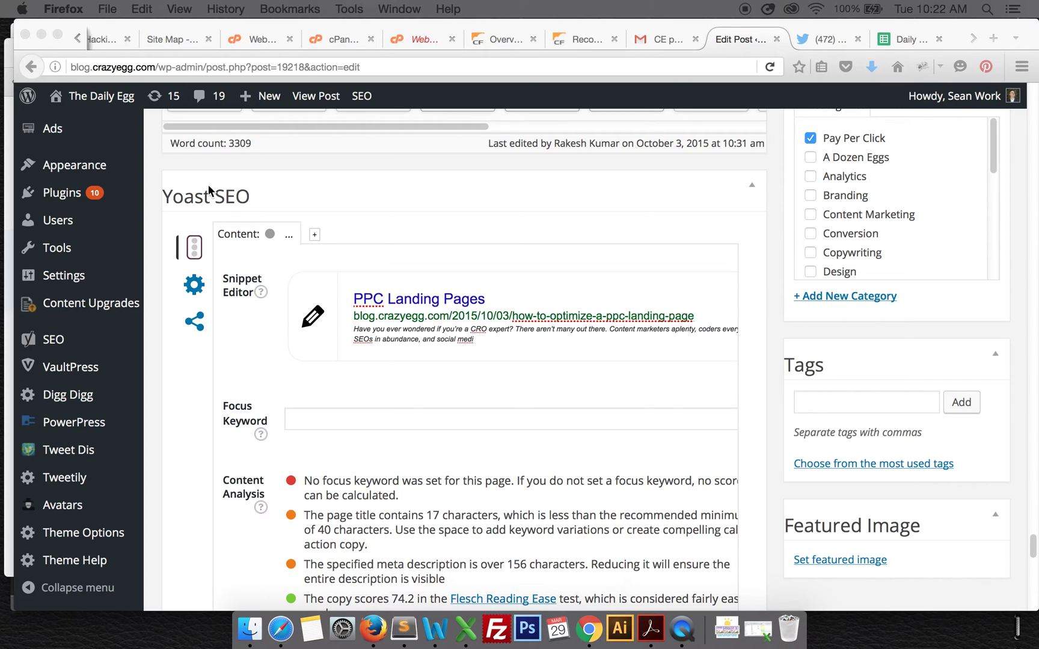
pyautogui.click(445, 338)
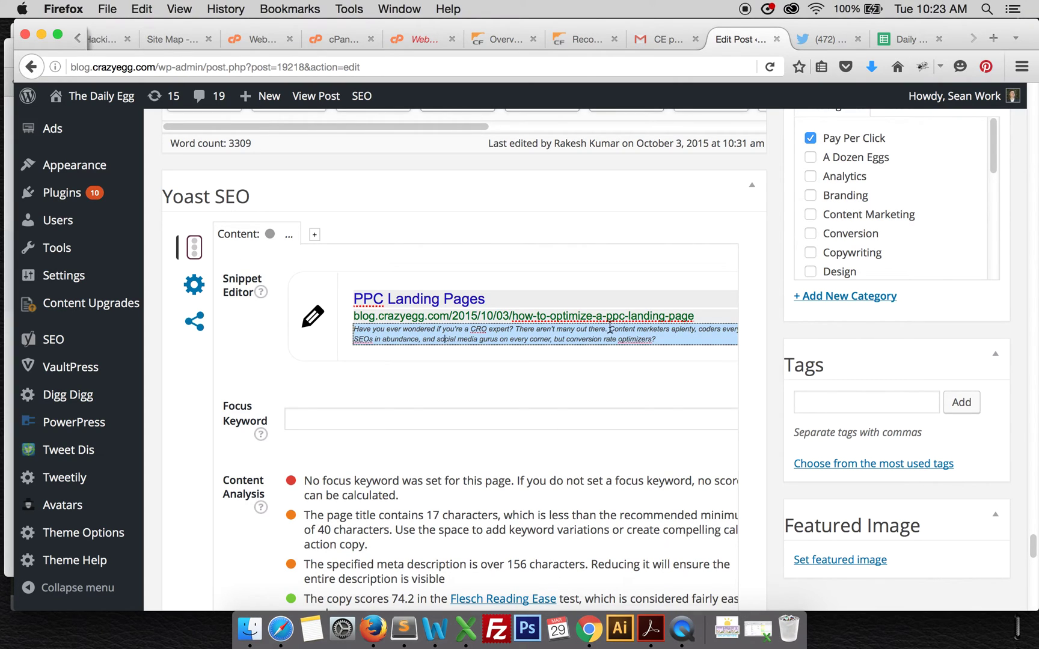
pyautogui.click(354, 328)
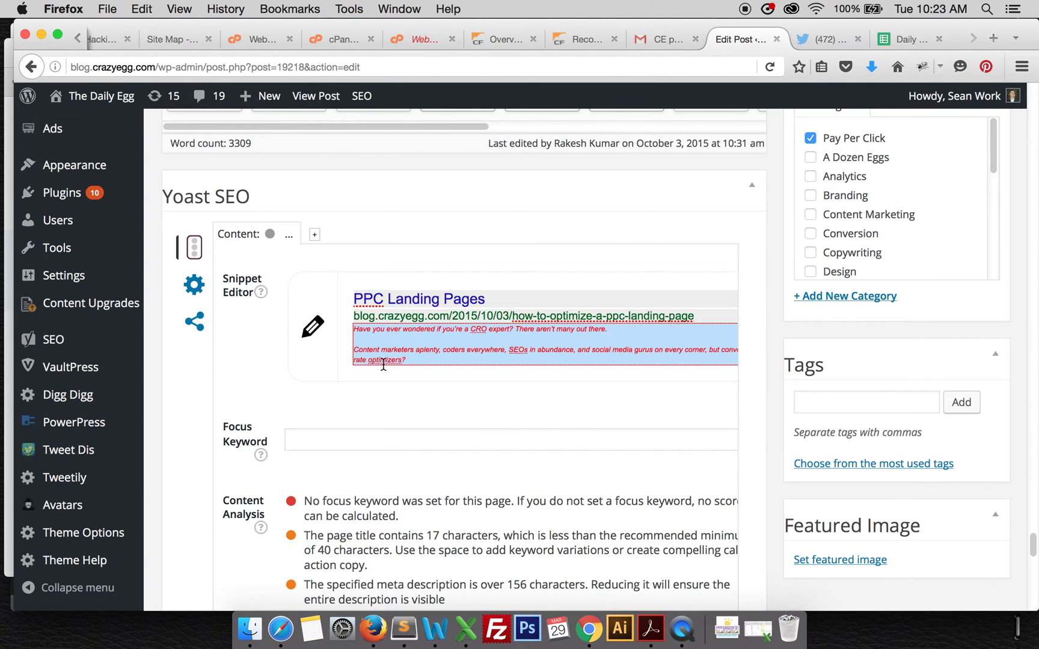
pyautogui.click(388, 416)
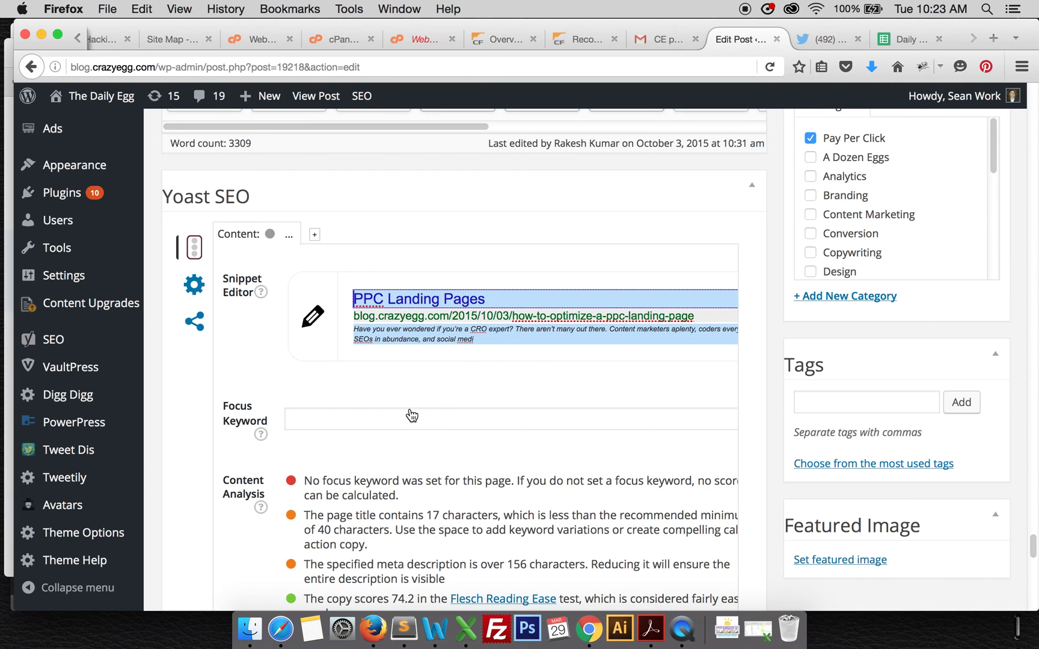
pyautogui.click(374, 420)
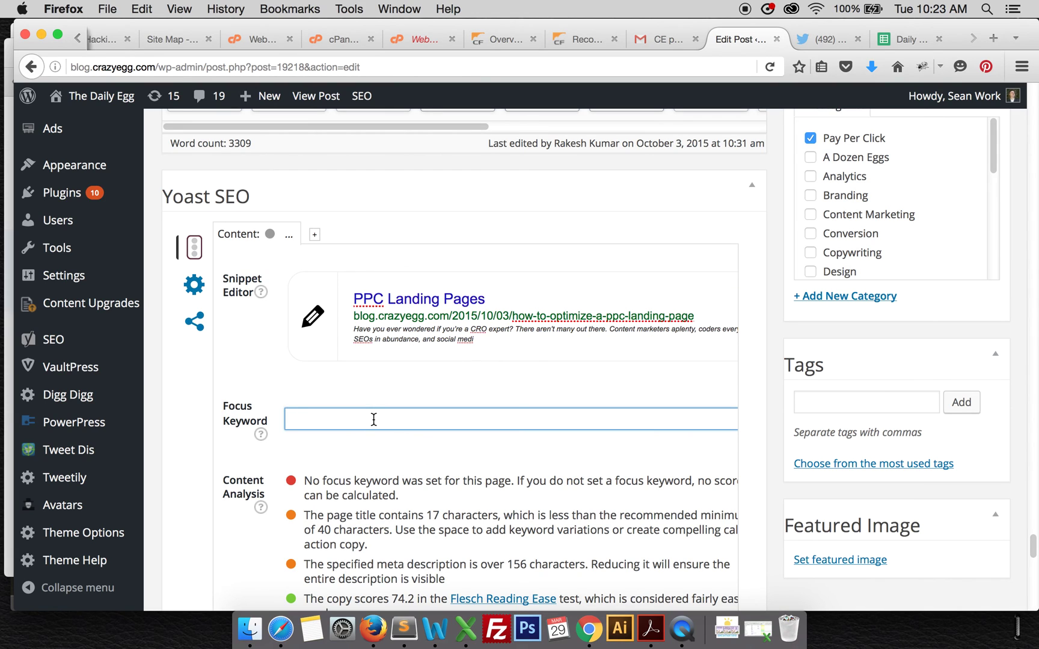
pyautogui.click(508, 345)
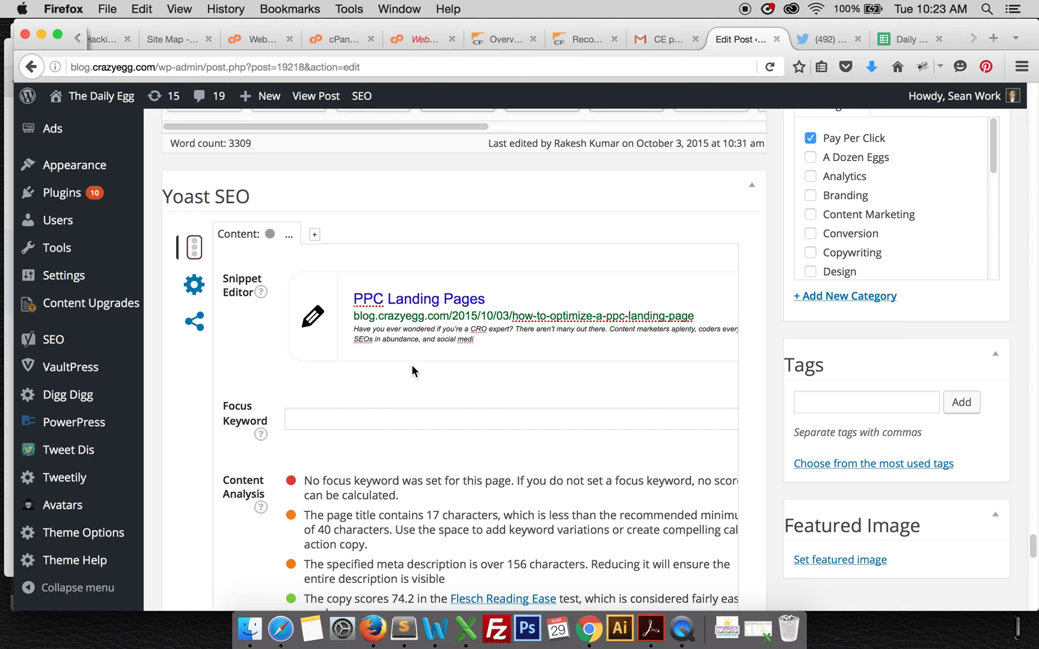
pyautogui.click(499, 301)
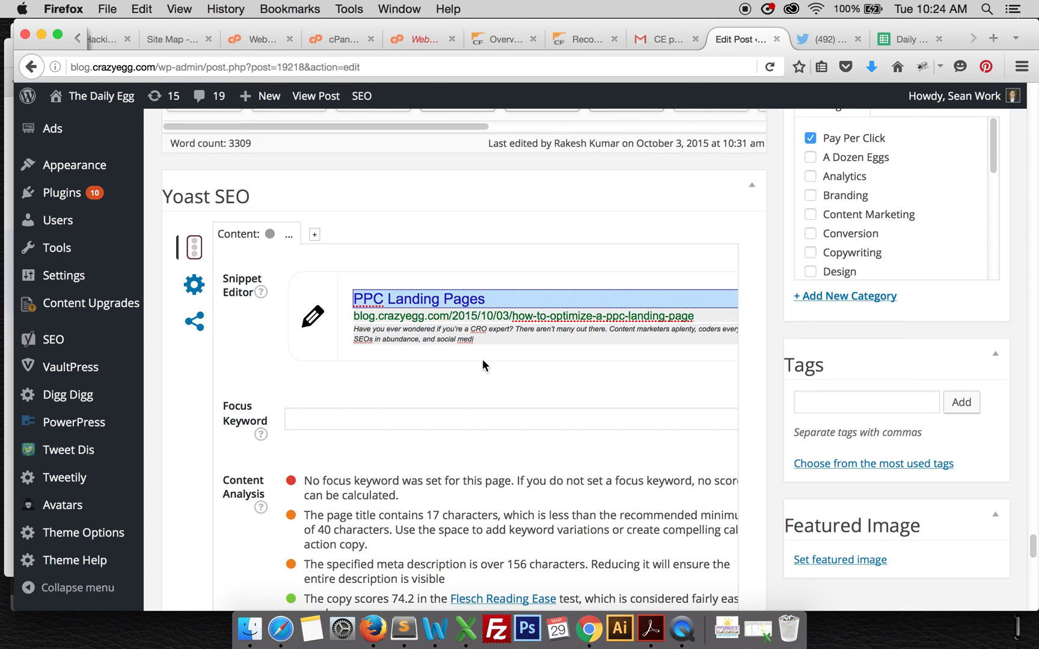